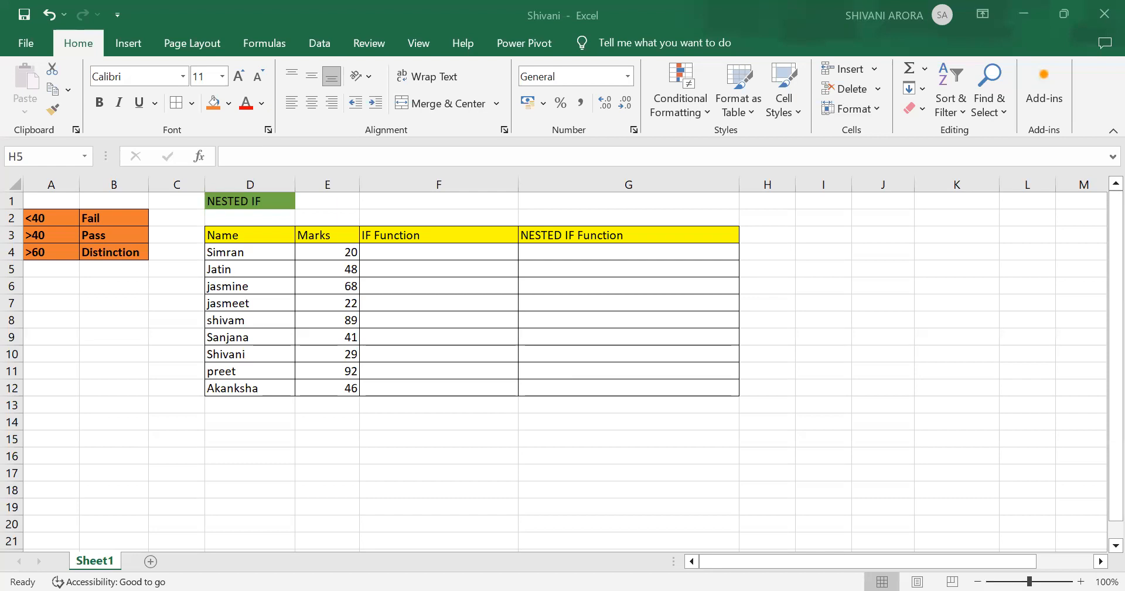
Enter an IF formula in F4 that returns "PASS" when E4 is above 40 and "FAIL" otherwise: =IF(E4>40,"PASS","FAIL").
click(455, 270)
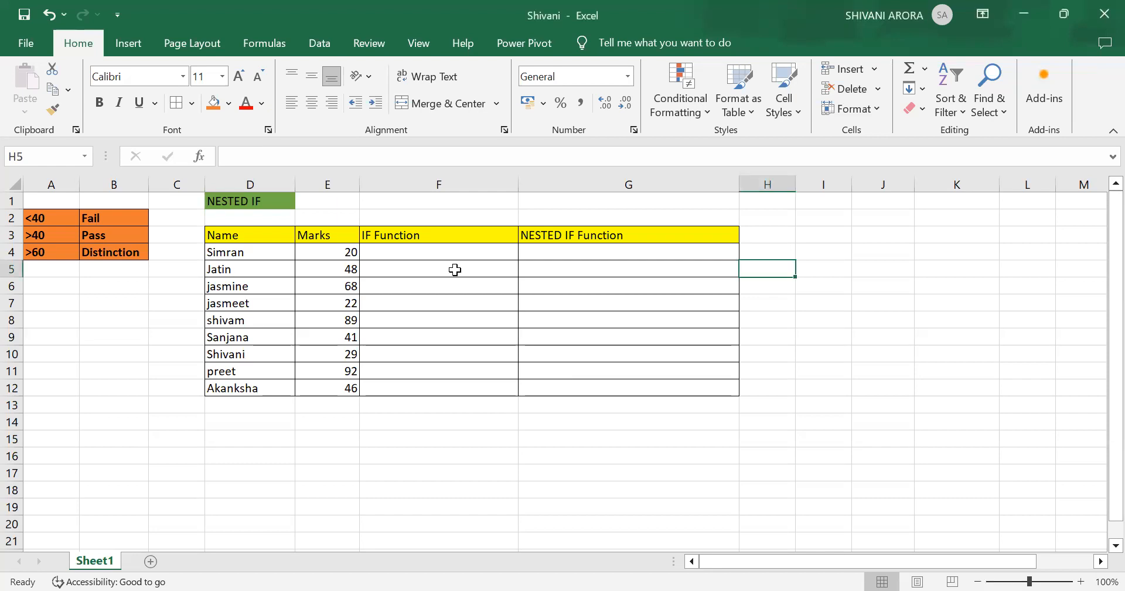
click(438, 253)
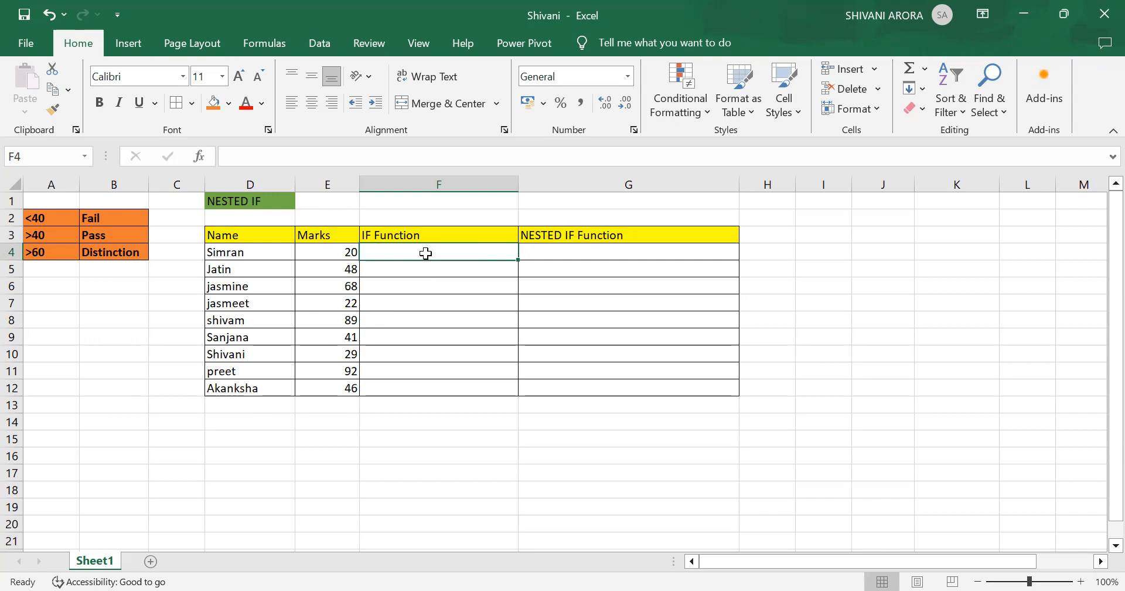
text(=)
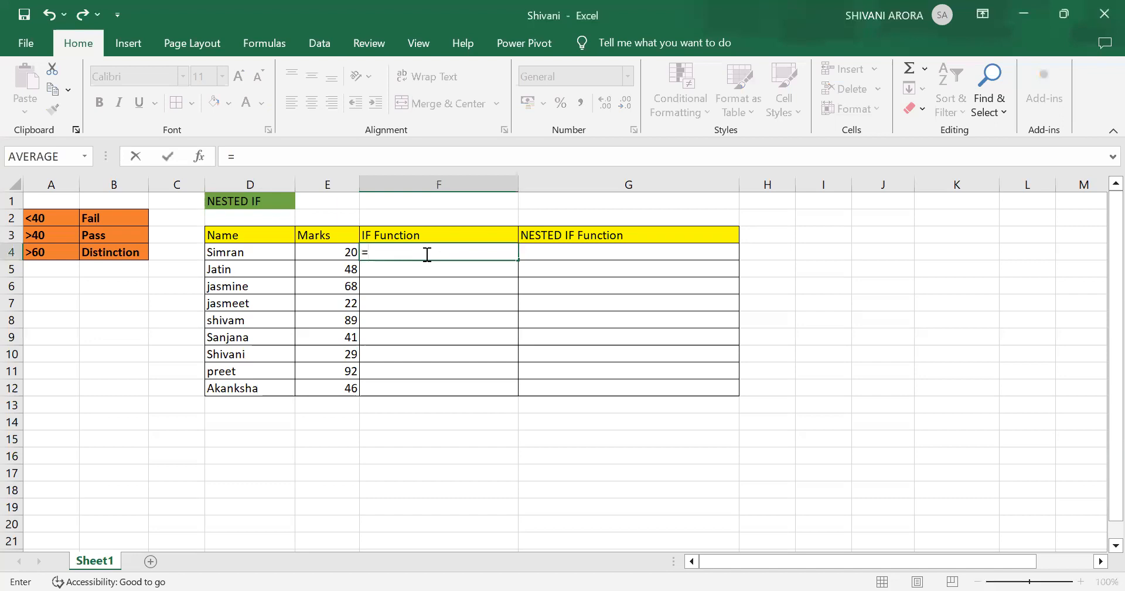
text(IF)
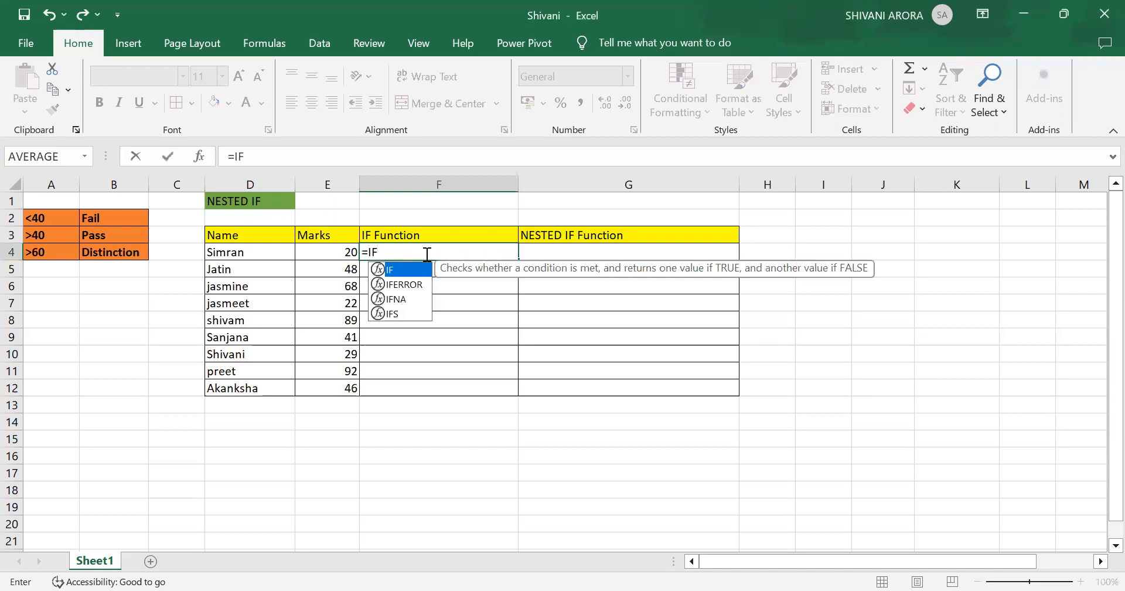
text(()
click(329, 251)
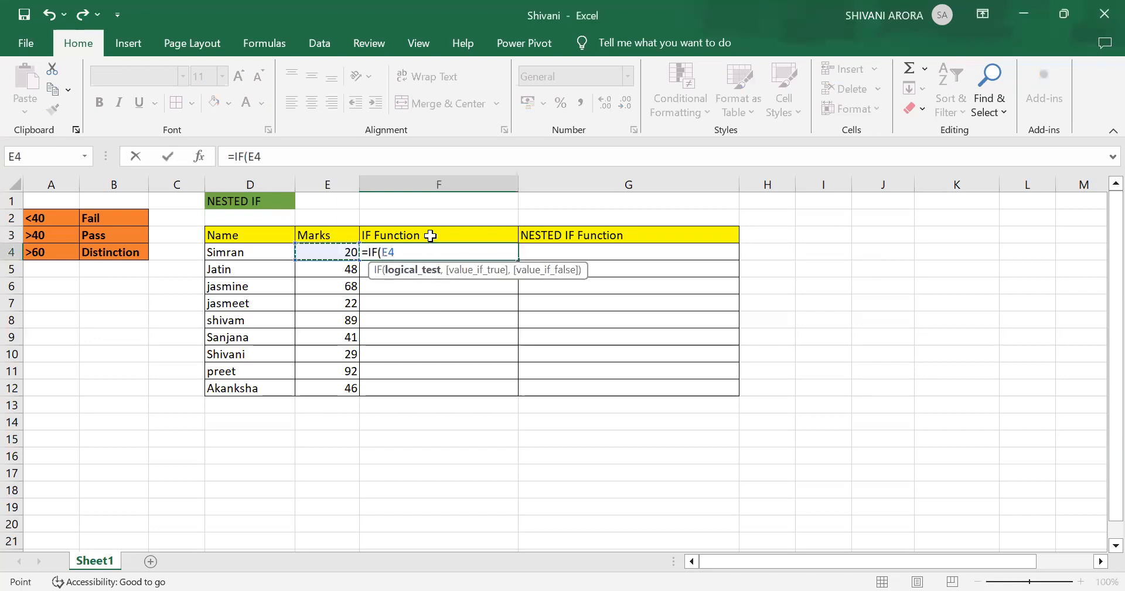
text(>40)
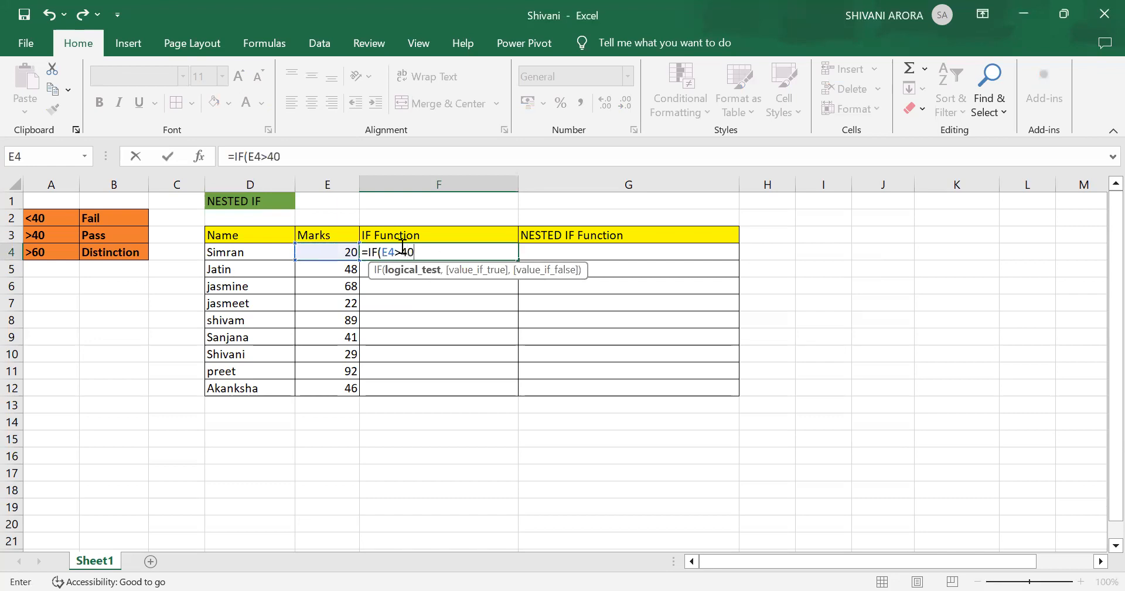
text(,)
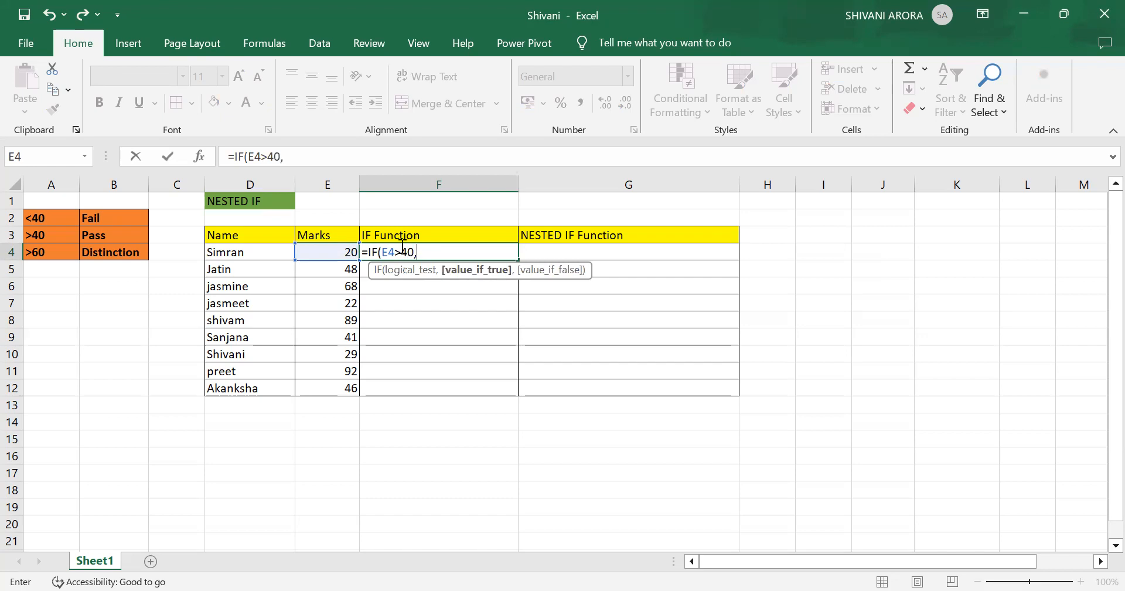
text("PASS",)
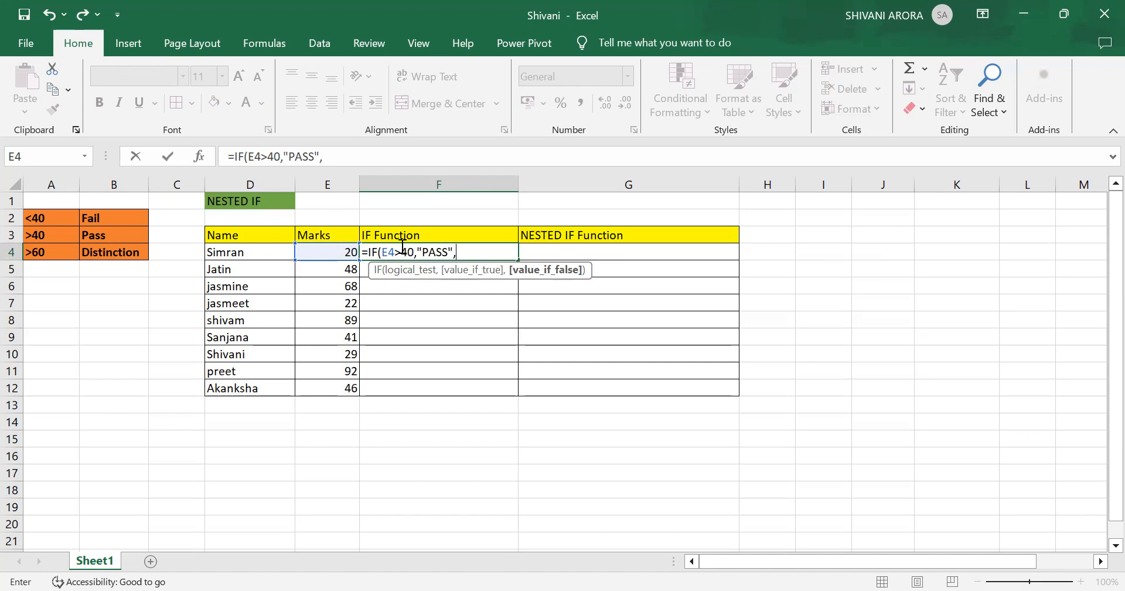
text("FAIL"))
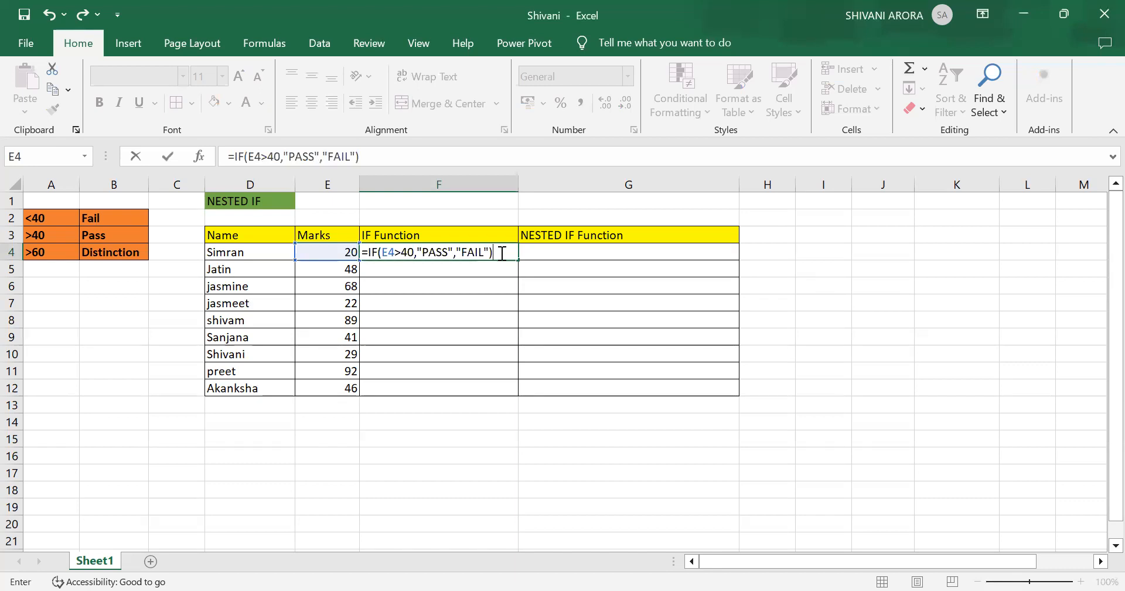
key(Return)
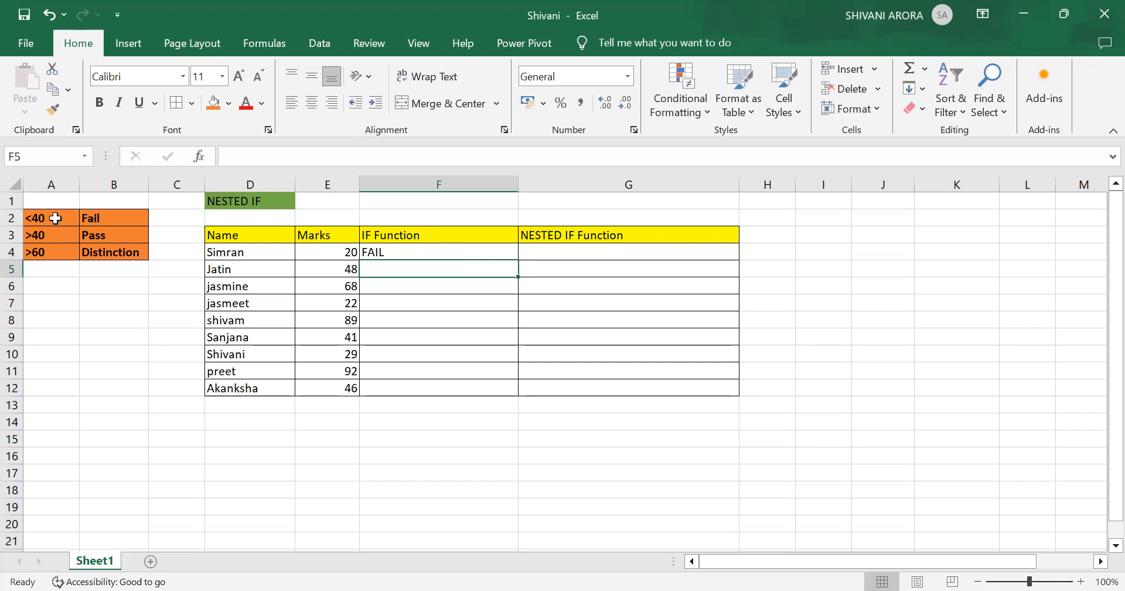
Begin a formula in G4 that returns "DISTINCTION" when E4 is above 60.
click(561, 250)
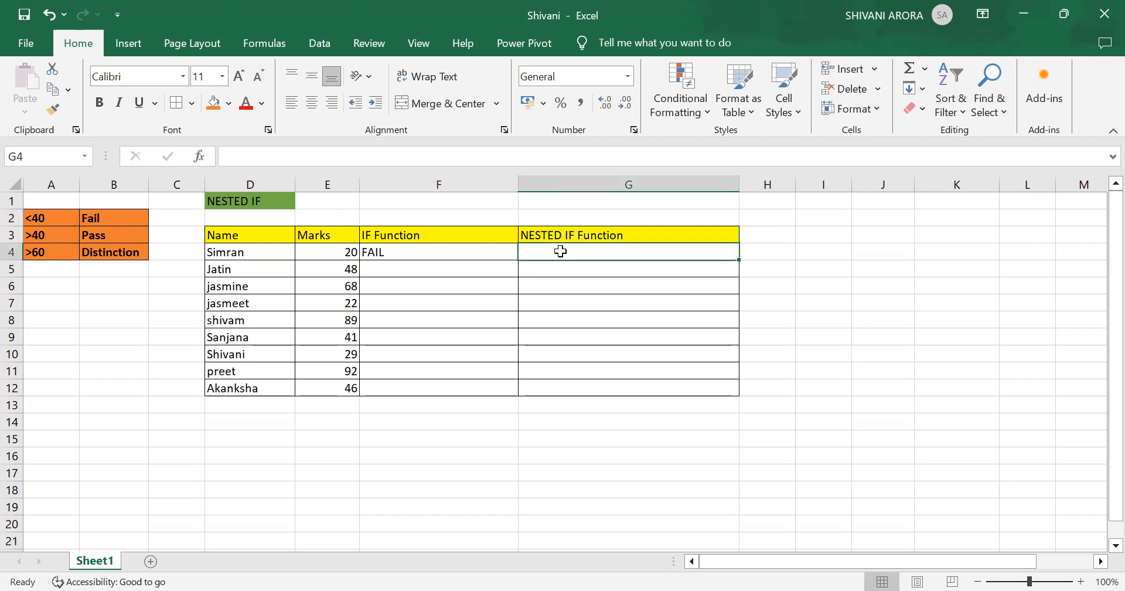
text(=)
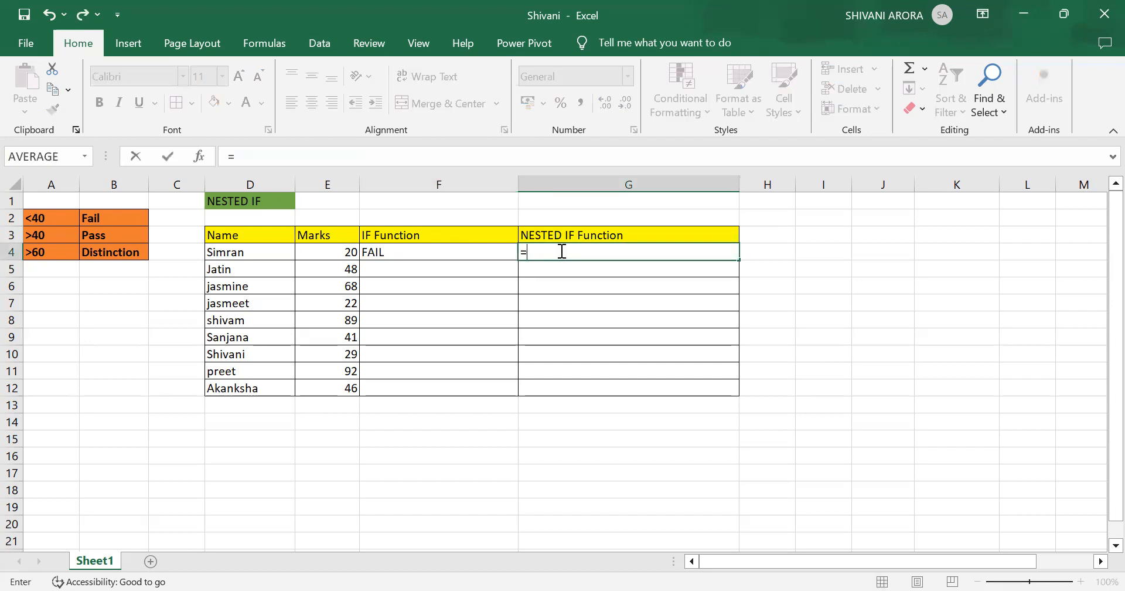
text(IF)
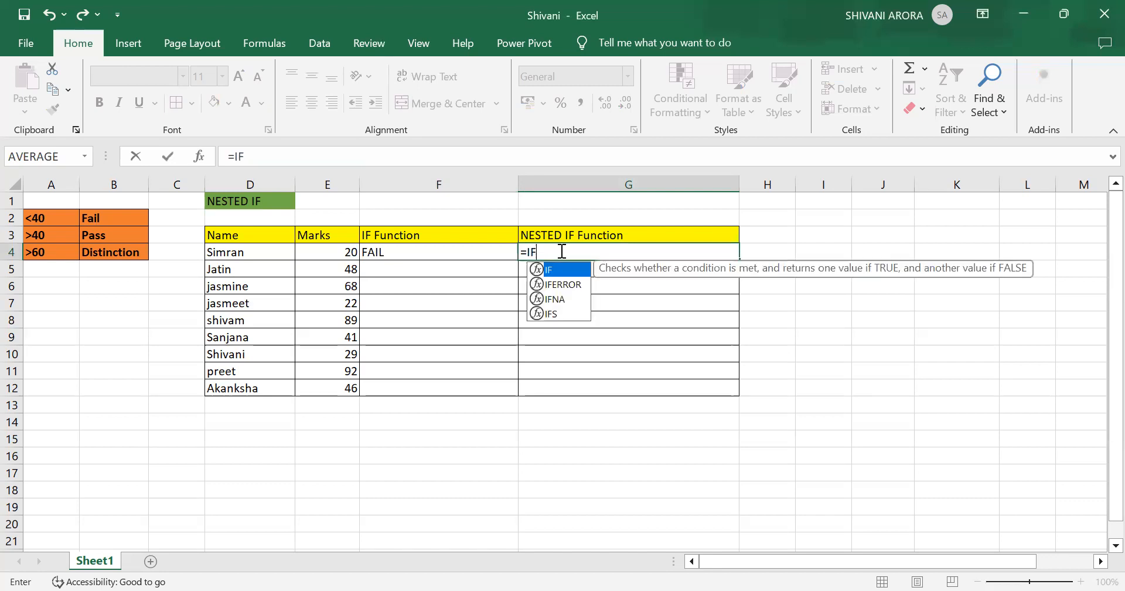
text(()
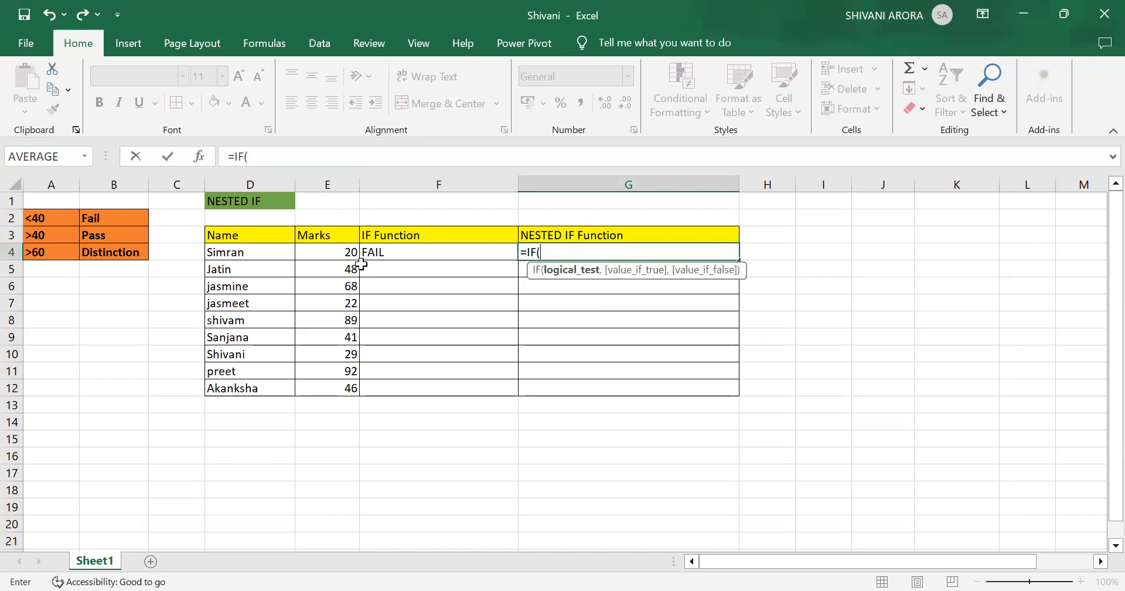
click(339, 251)
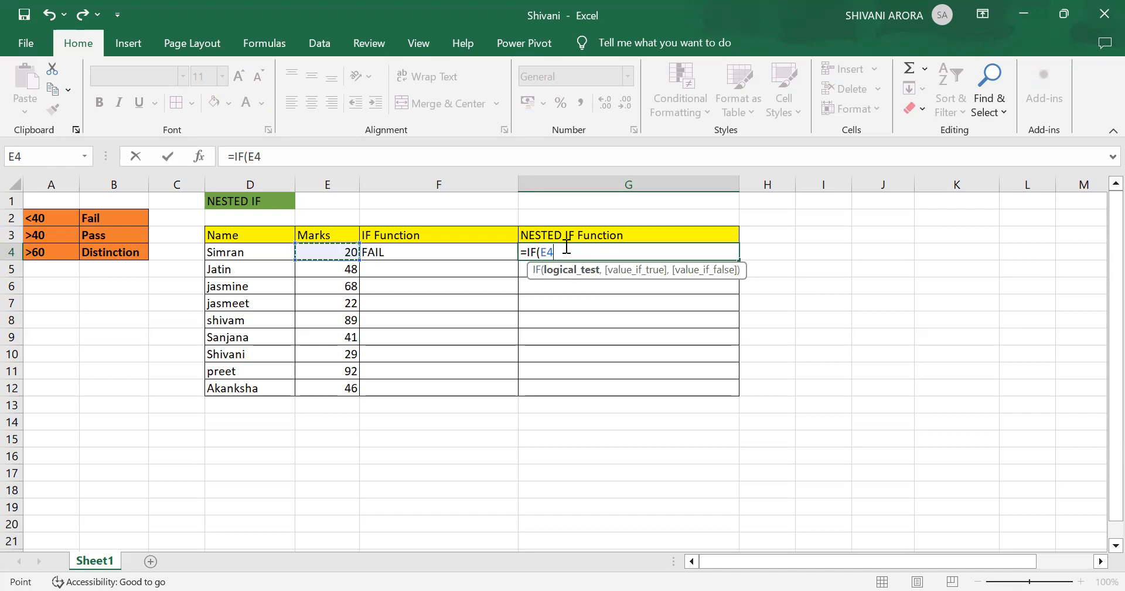
text(>60)
text(,"DI)
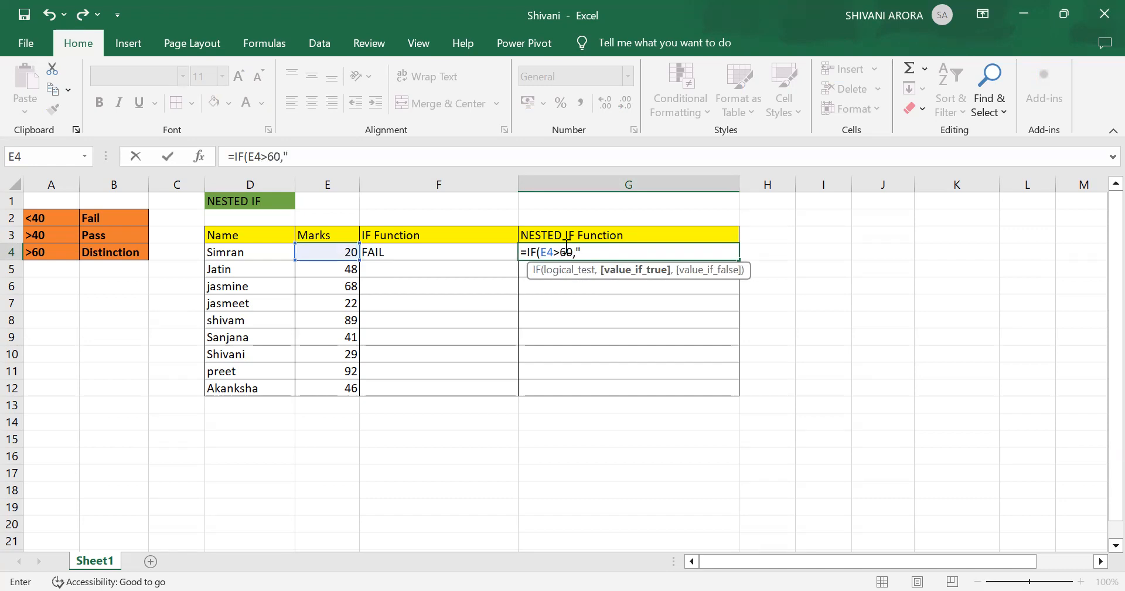
text(STINCTION)
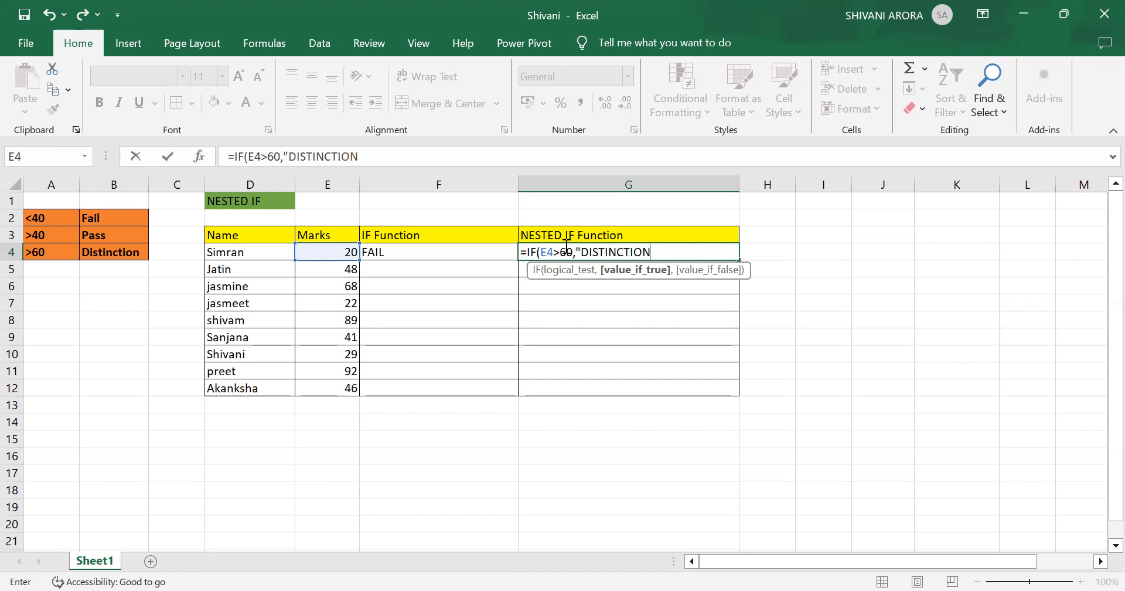
text(",)
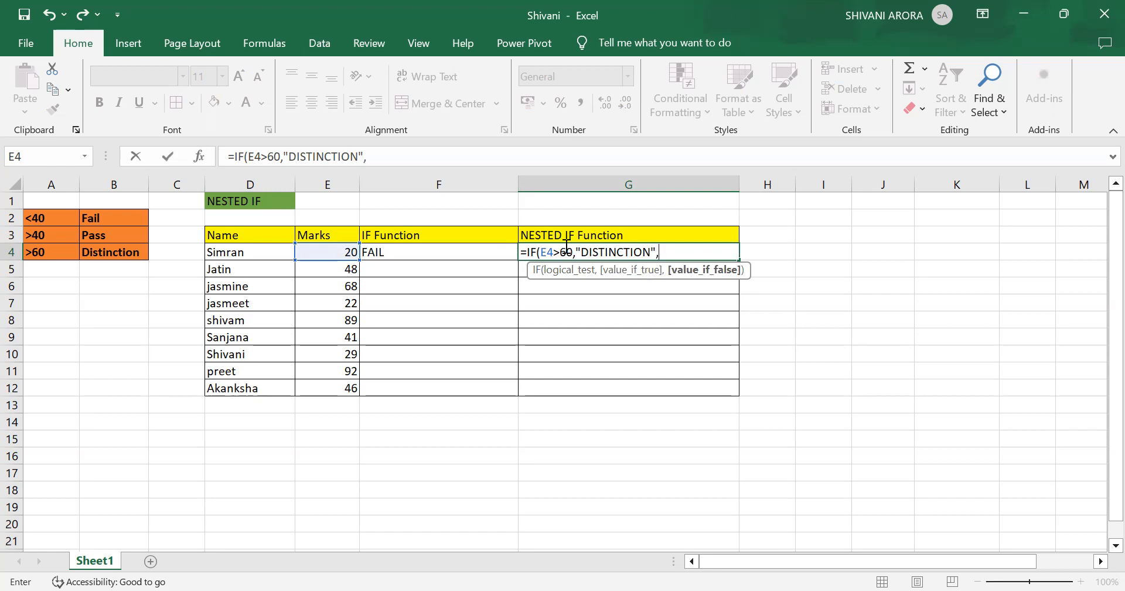
text(I)
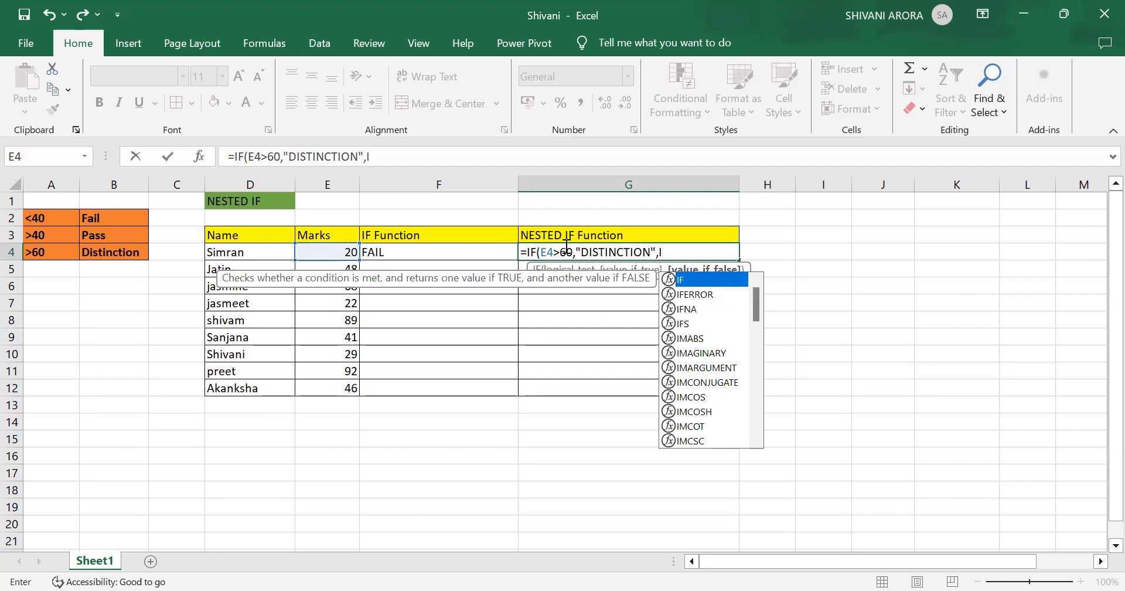
text(F)
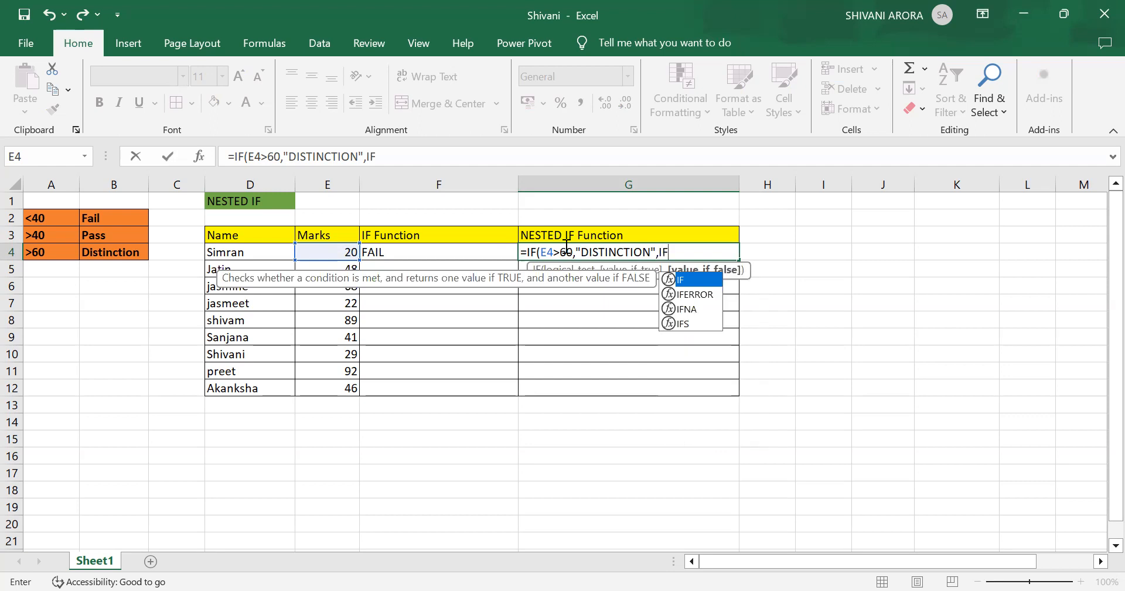
text(()
Nest a second IF as the false branch returning "PASS" above 40 and "FAIL" otherwise, accepting the suggested parenthesis correction.
click(305, 253)
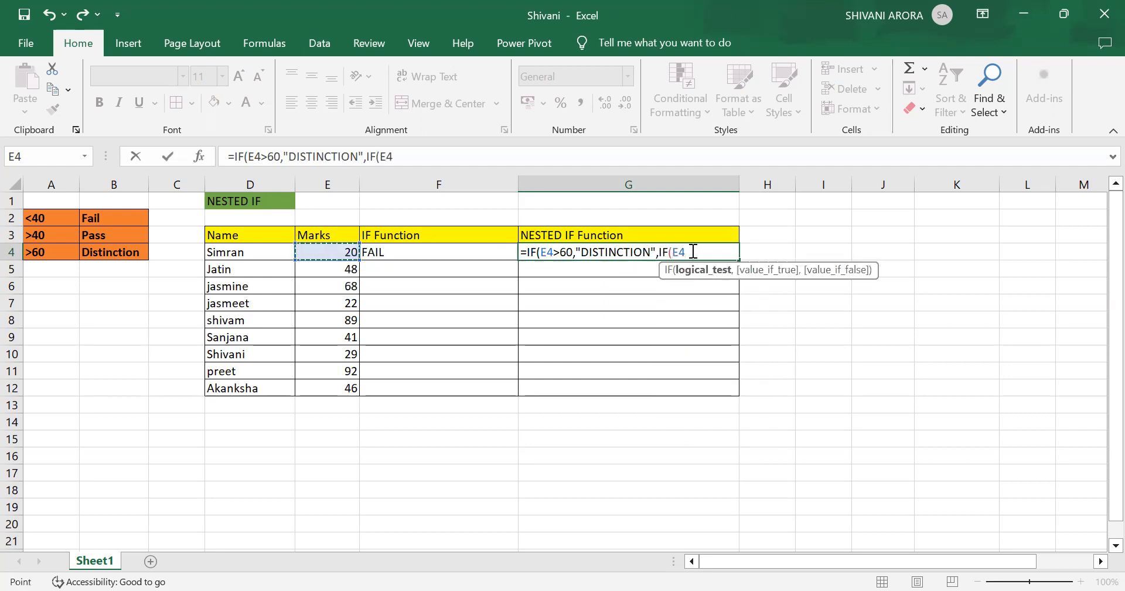
text(,)
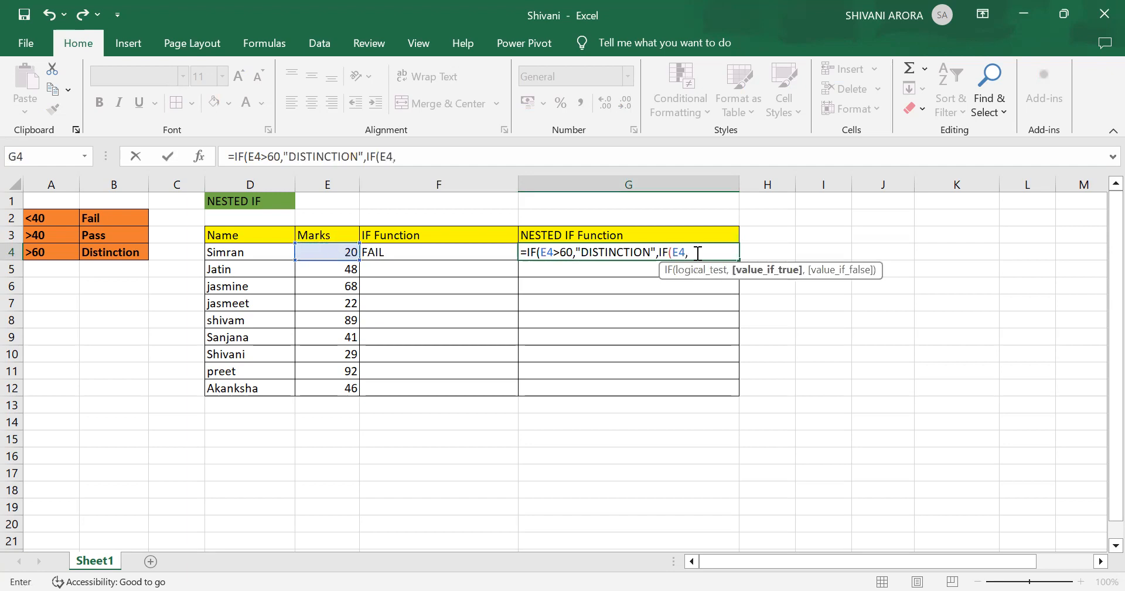
key(BackSpace)
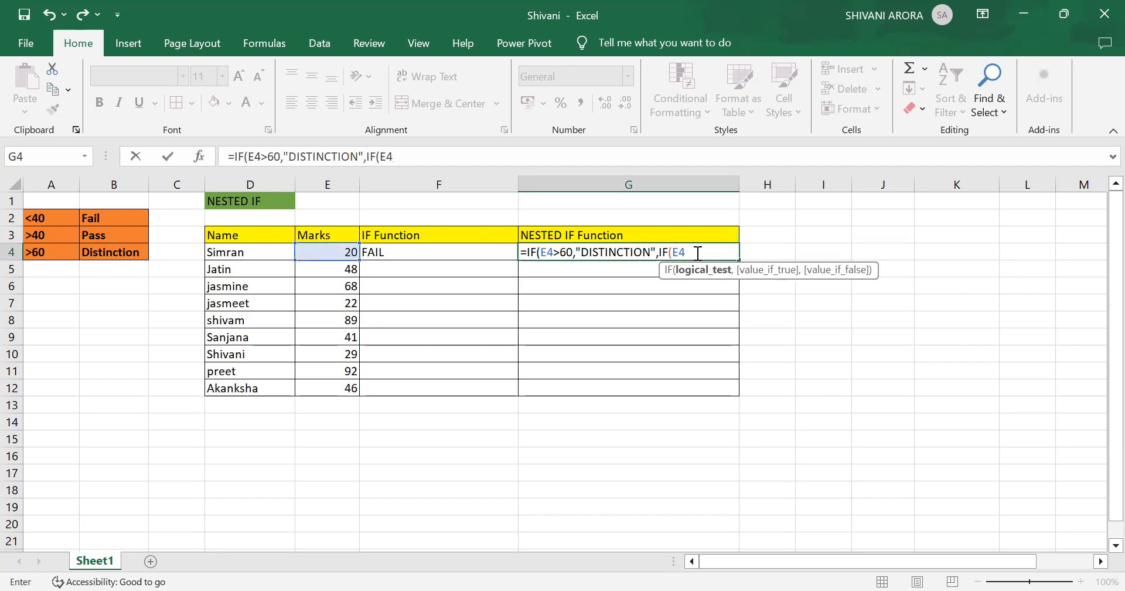
text(>40,)
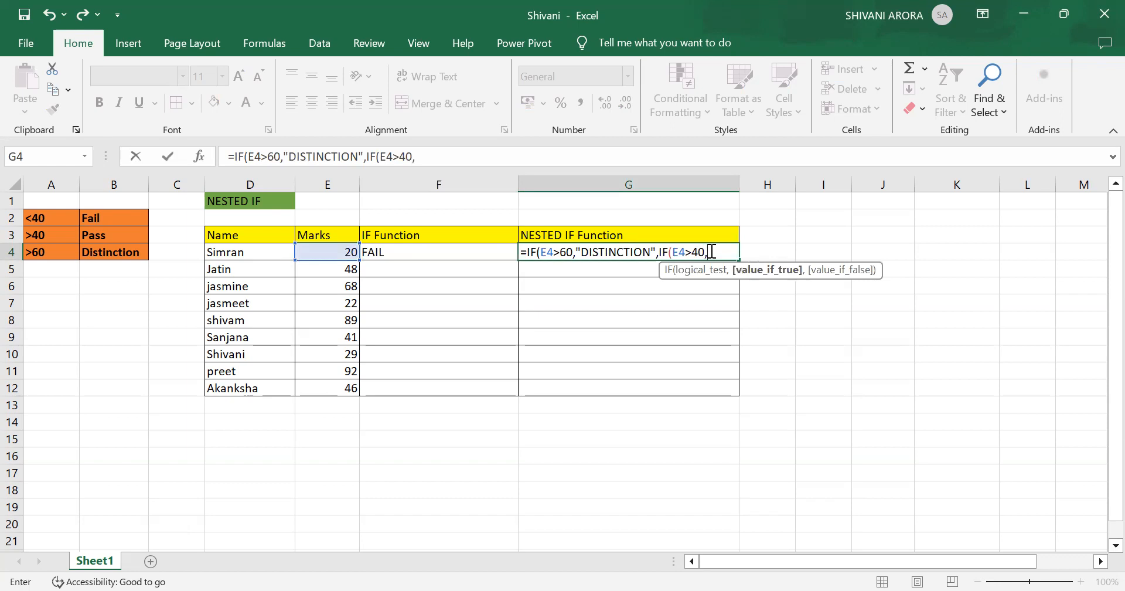
text("PASS)
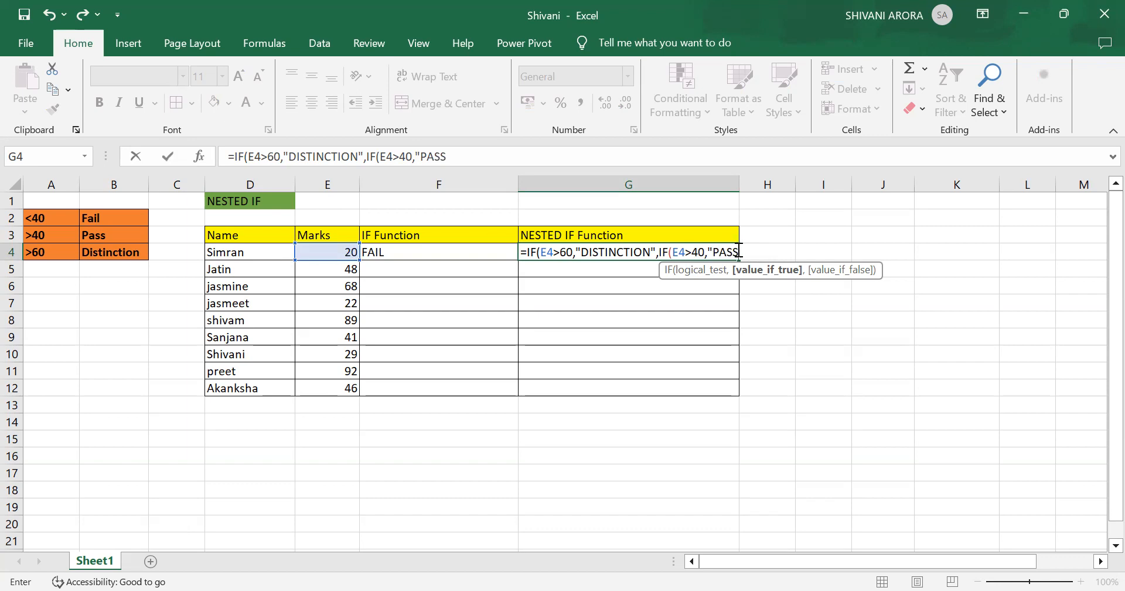
text(",)
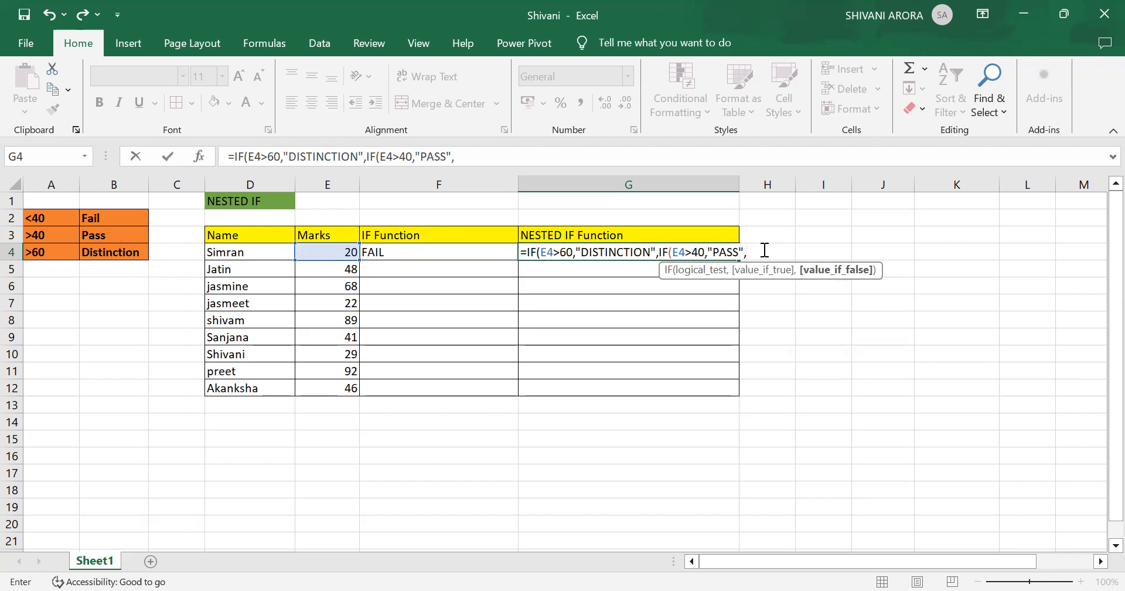
text("FAIL"))
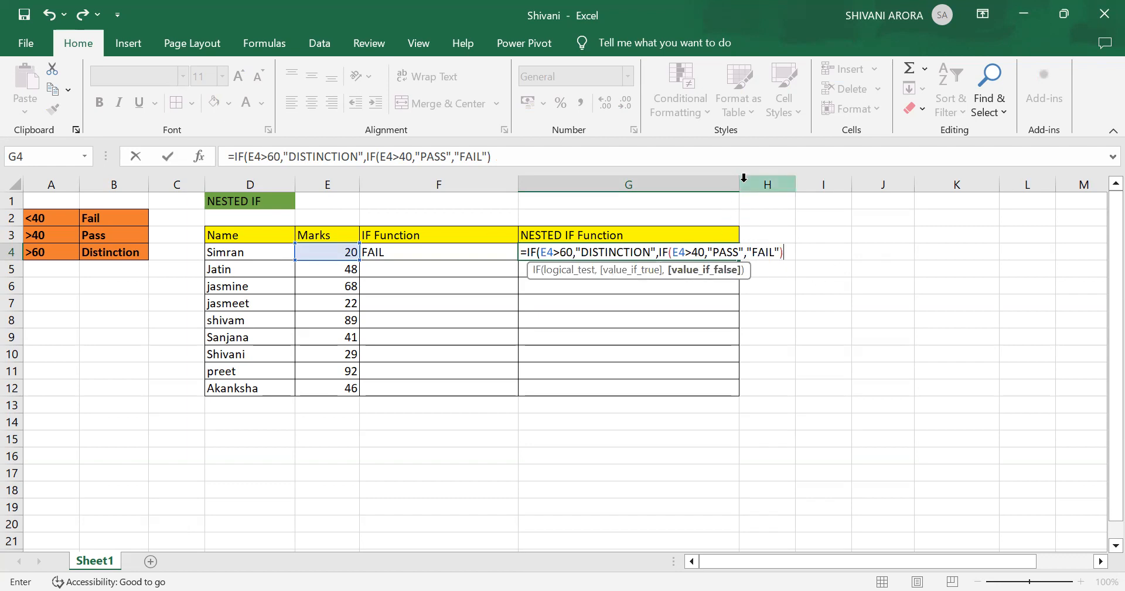
key(Return)
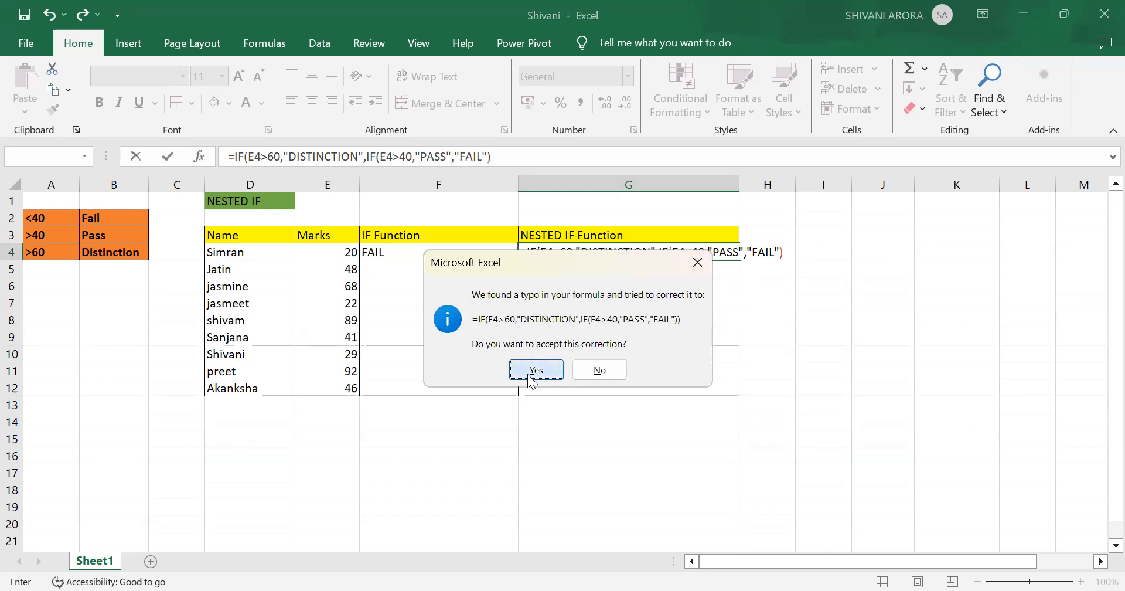
click(536, 370)
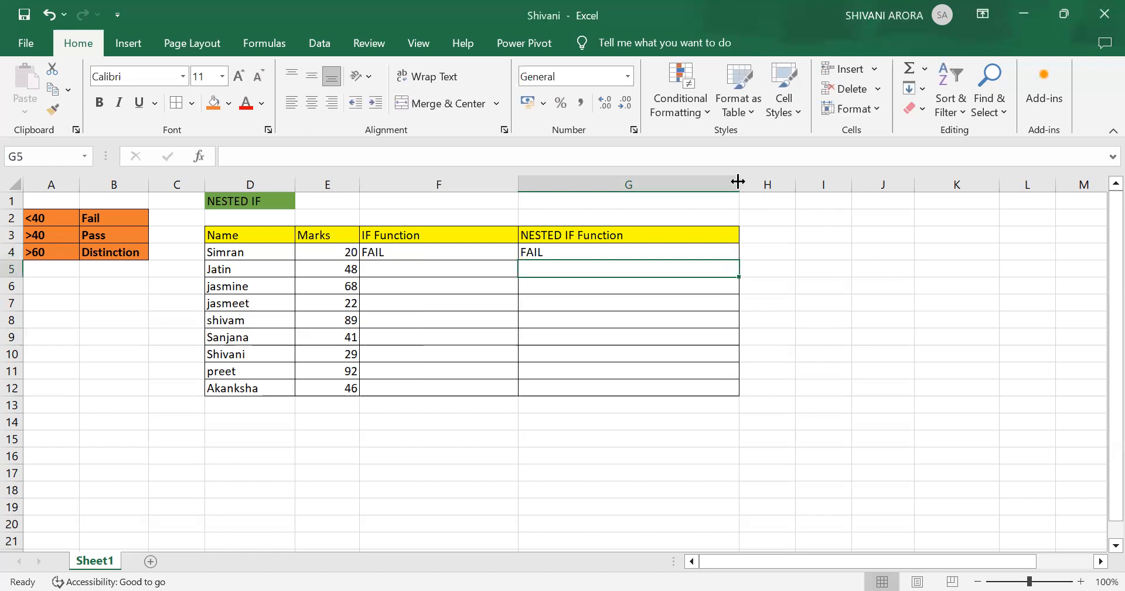
Widen column G so the nested IF results fit.
drag(738, 182, 814, 185)
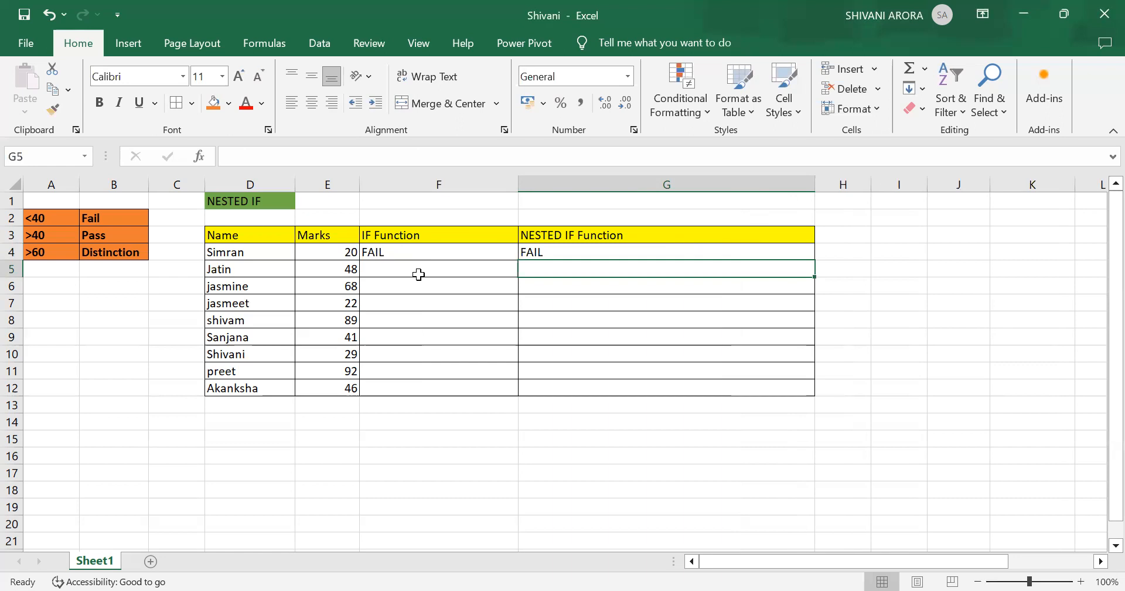
click(497, 253)
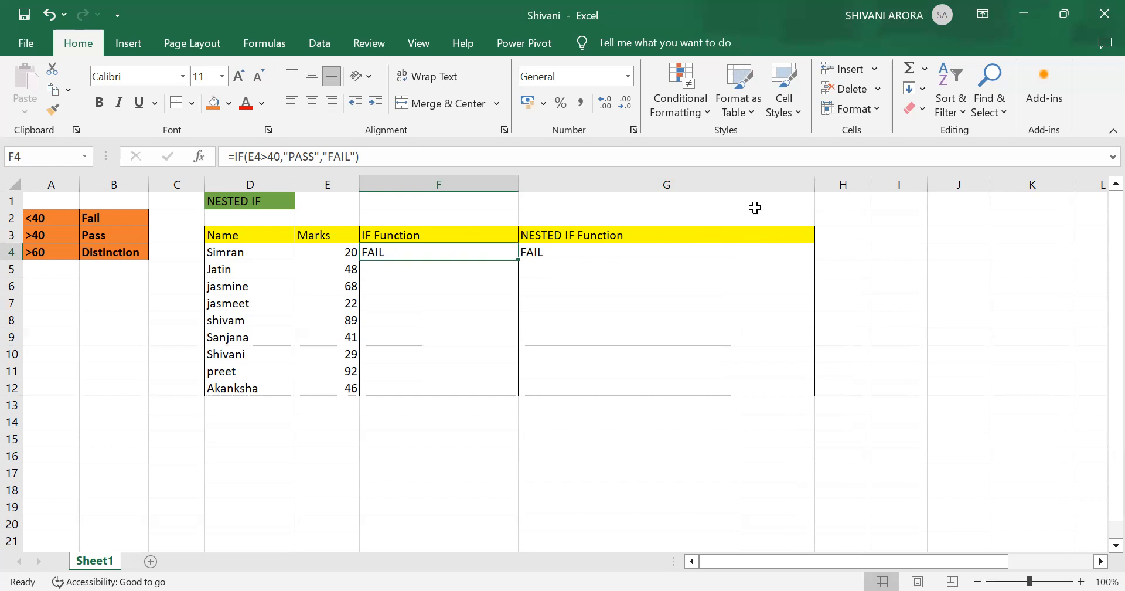
Copy the nested IF formula in G4 down through G12.
click(711, 246)
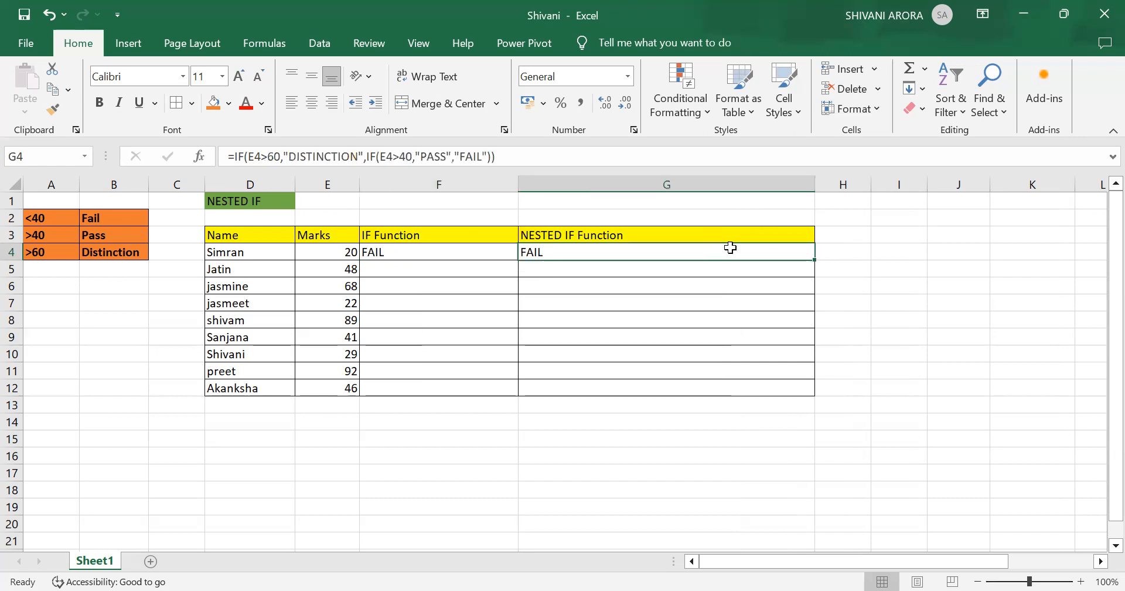
drag(815, 260, 802, 399)
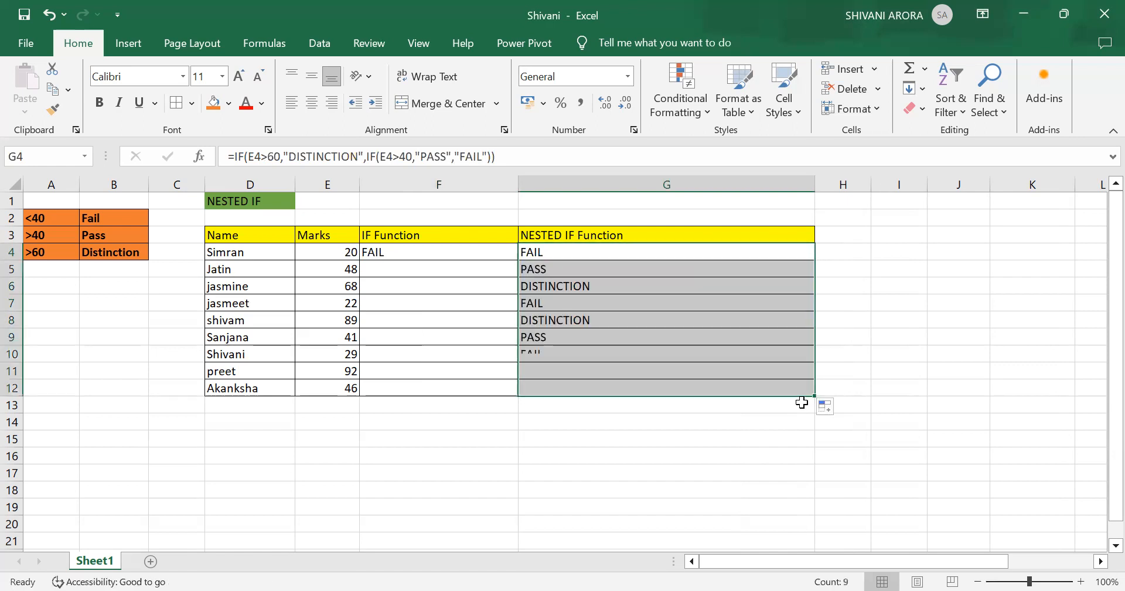
Copy the IF formula in F4 down through F12.
click(510, 252)
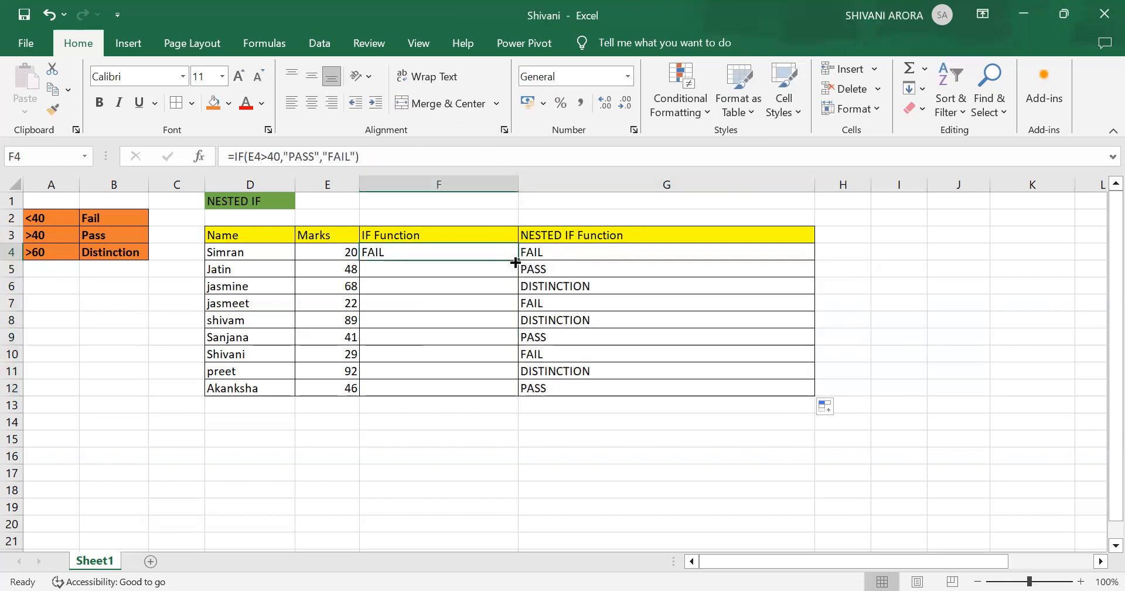
drag(519, 258, 510, 396)
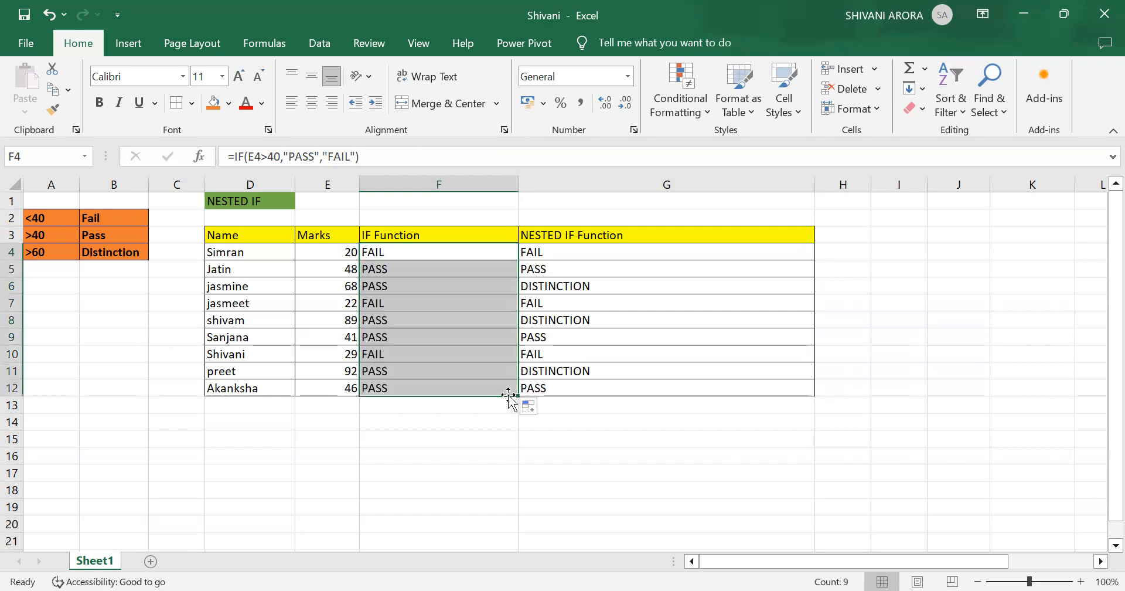
click(928, 402)
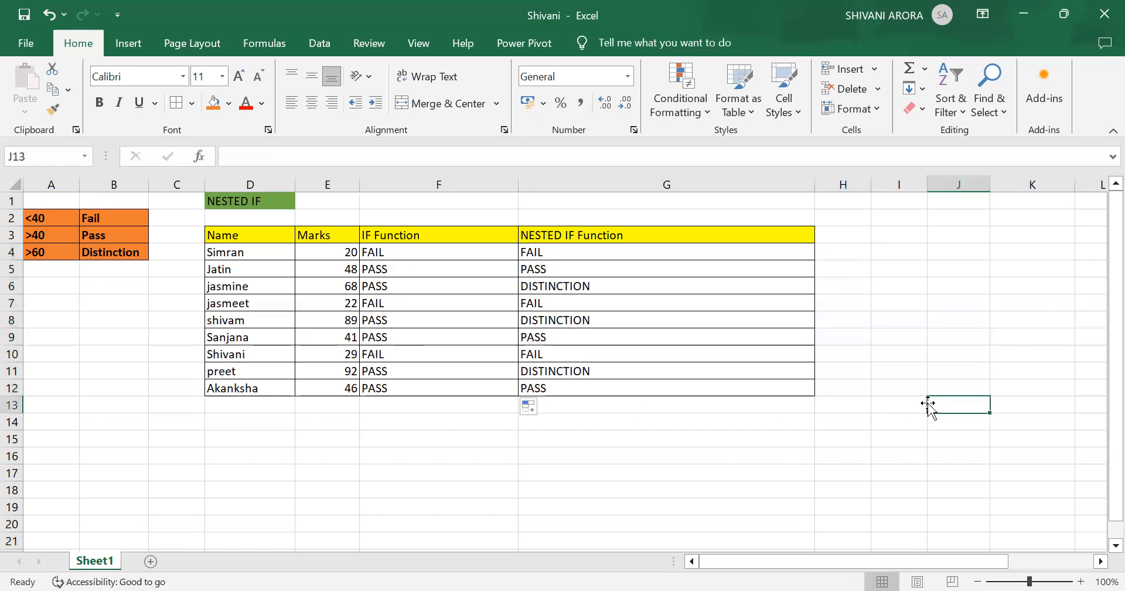